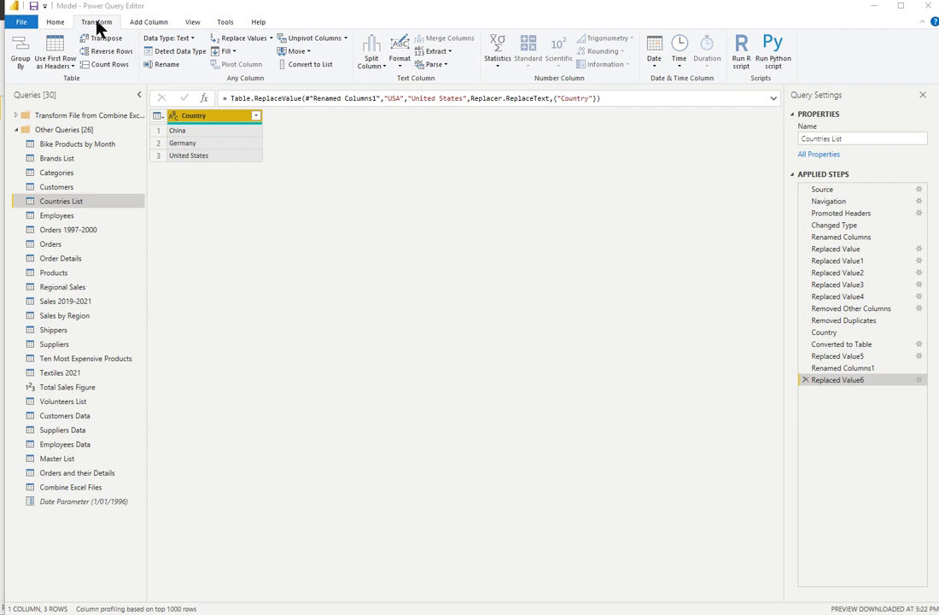
# Convert the Countries List's Country column into a list of China, Germany and United States.
pyautogui.click(98, 27)
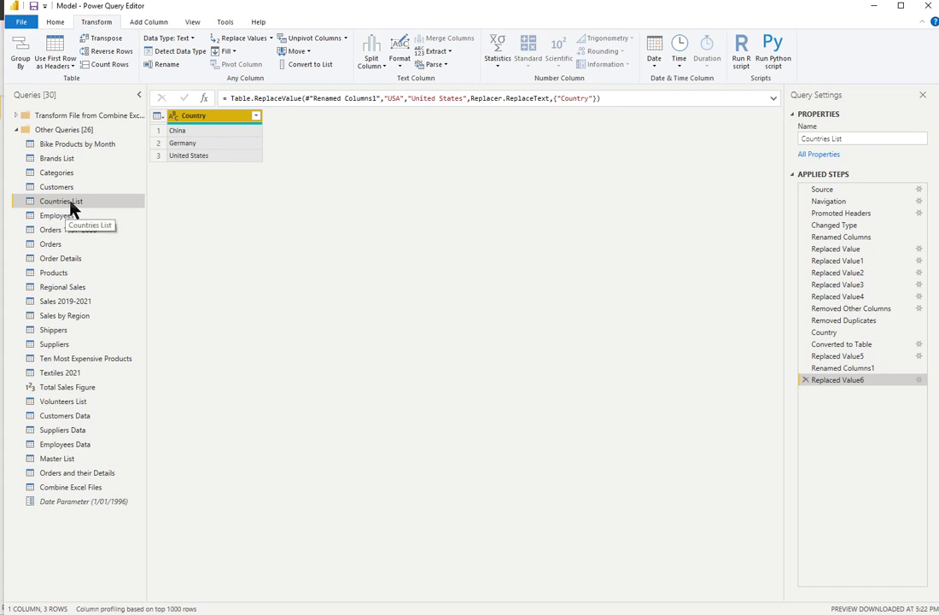
pyautogui.rightClick(223, 123)
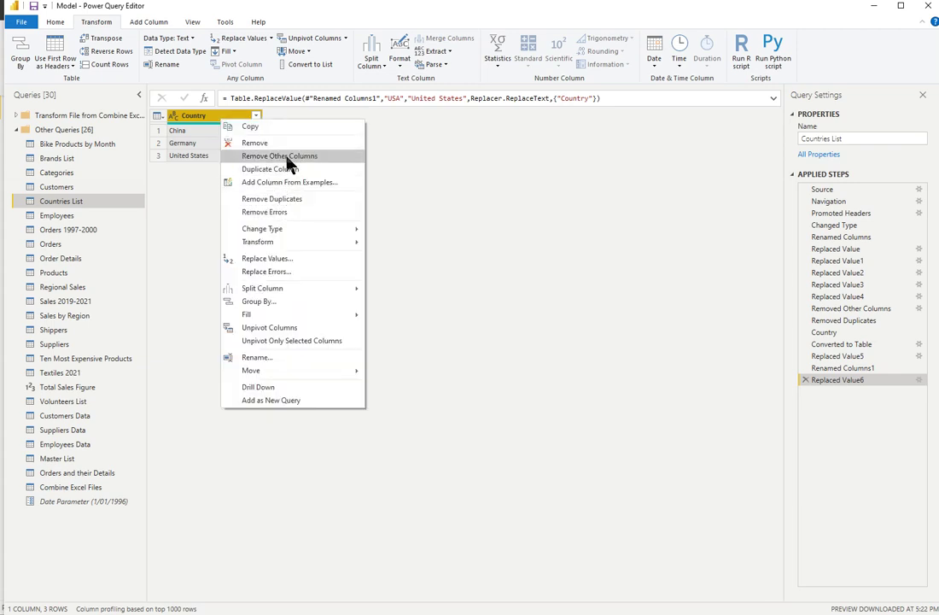
pyautogui.click(185, 99)
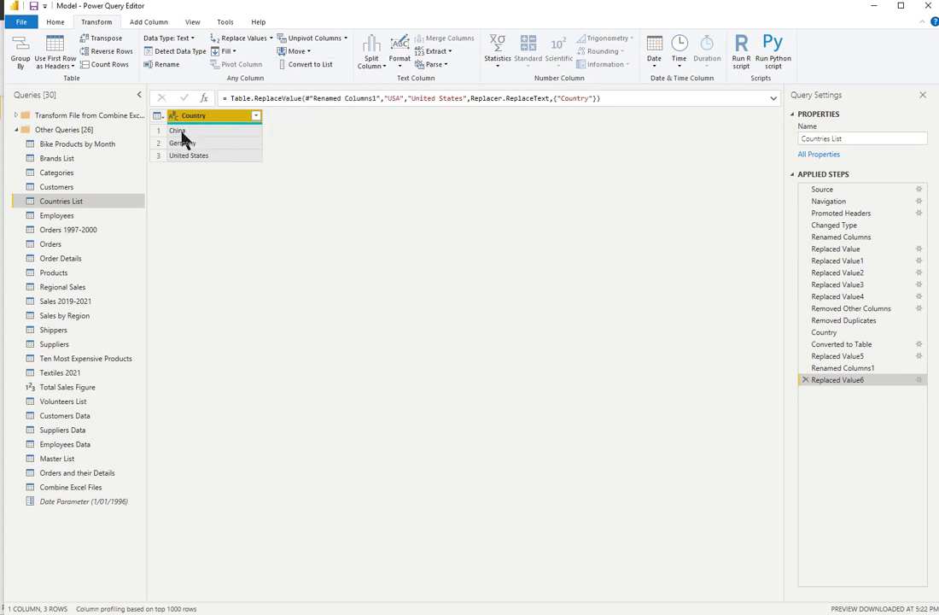
pyautogui.click(322, 67)
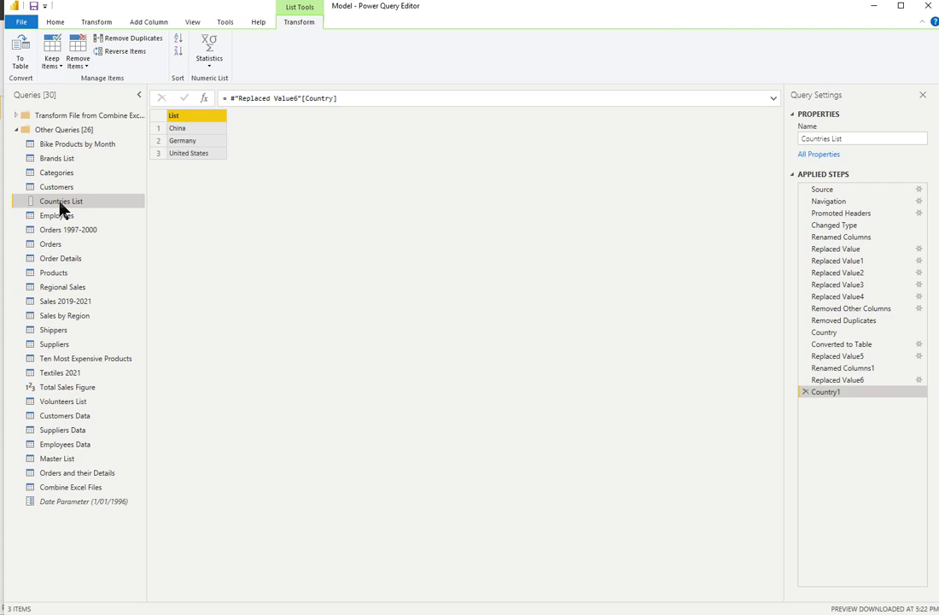
# Filter the Customers query's Country column to only Argentina and Austria, leaving 5 rows.
pyautogui.click(63, 190)
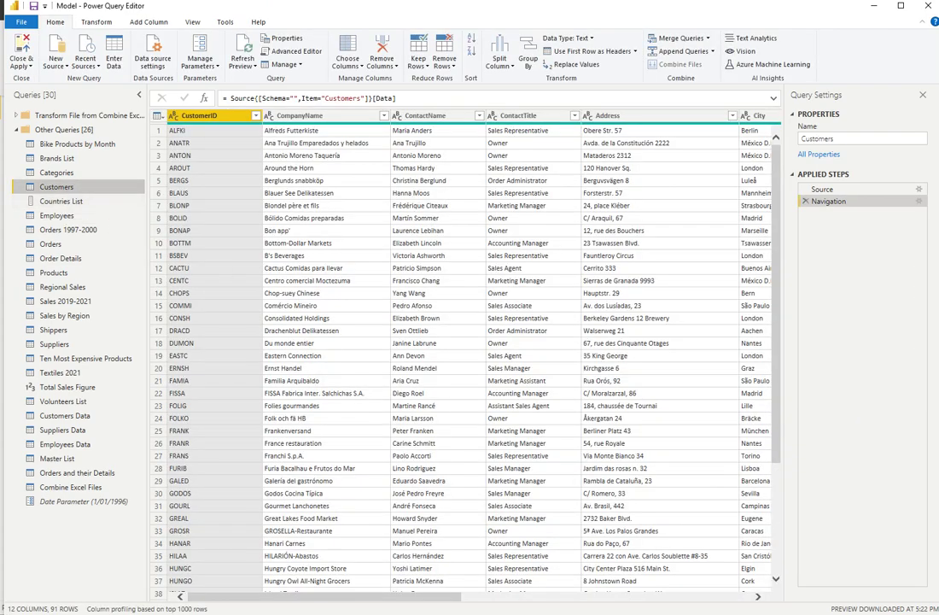
pyautogui.click(758, 596)
pyautogui.click(757, 596)
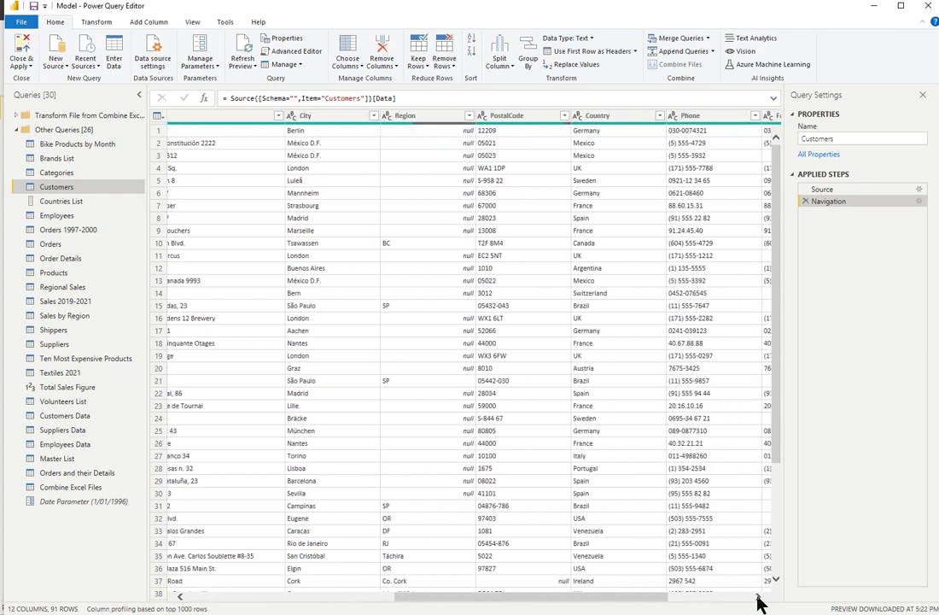
pyautogui.click(660, 116)
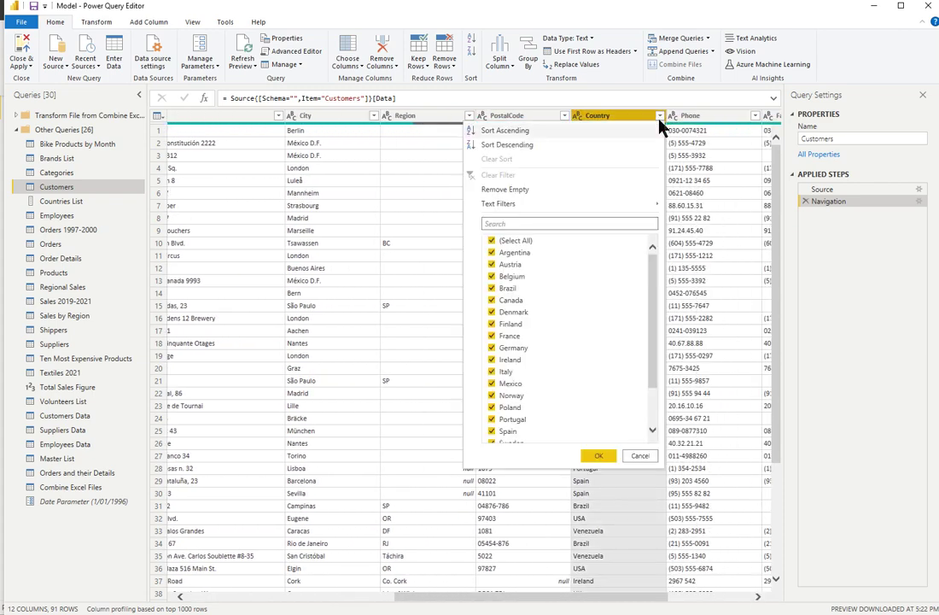
pyautogui.click(496, 243)
pyautogui.click(492, 255)
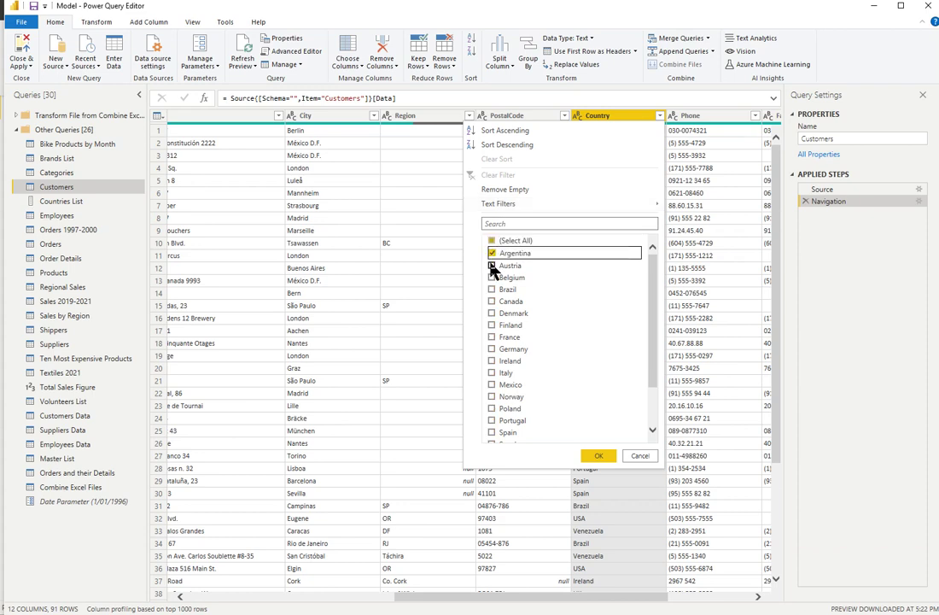
pyautogui.click(493, 265)
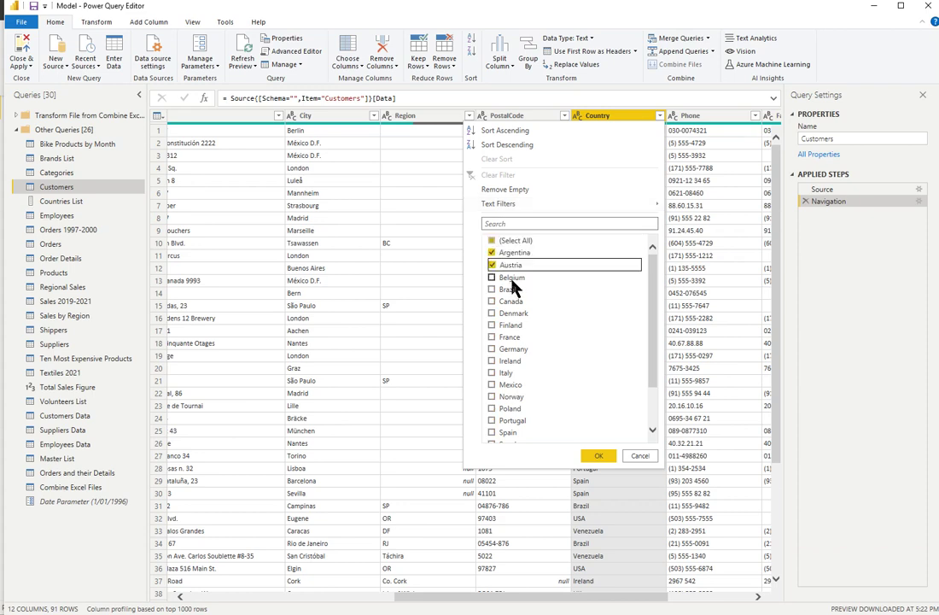
pyautogui.click(601, 457)
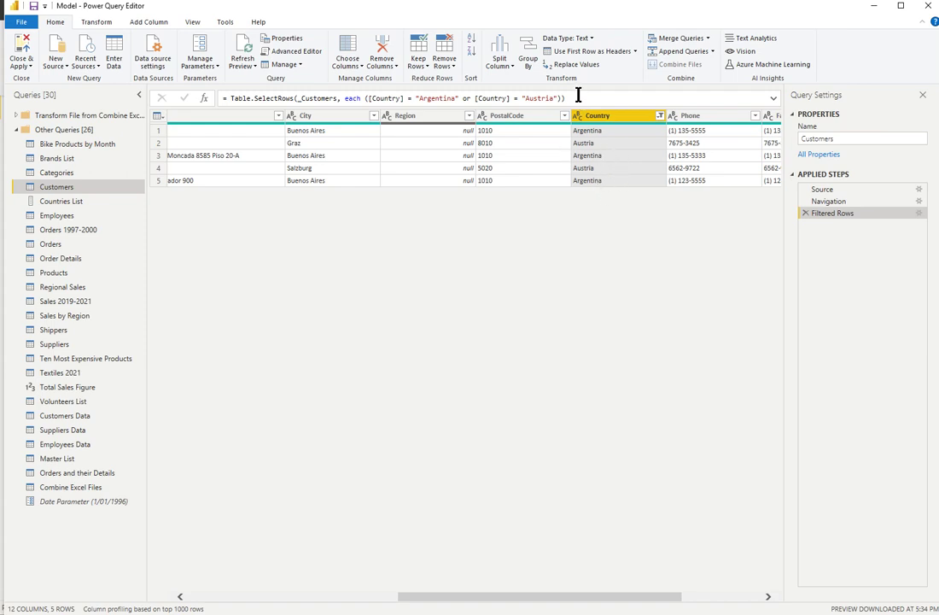
# Replace the Customers filter formula with List.Contains(#"Countries List",[Country]) = true and reopen Countries List.
pyautogui.moveTo(579, 96); pyautogui.dragTo(481, 98)
pyautogui.hotkey('ctrl', 'a')
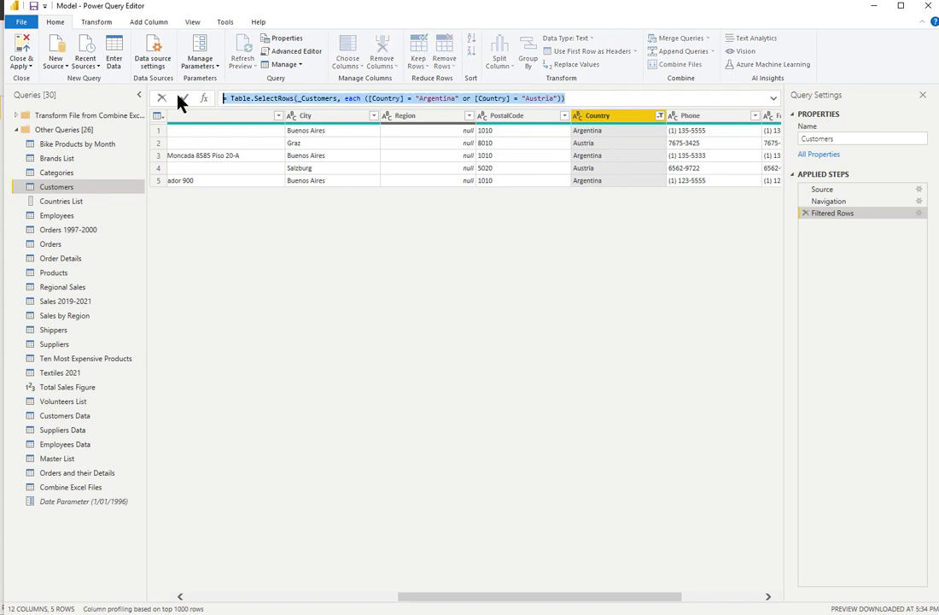
pyautogui.write('= Table.SelectRows(_Customers, each (List.Contains(#"Countries List",[Country]) = true))')
pyautogui.click(180, 99)
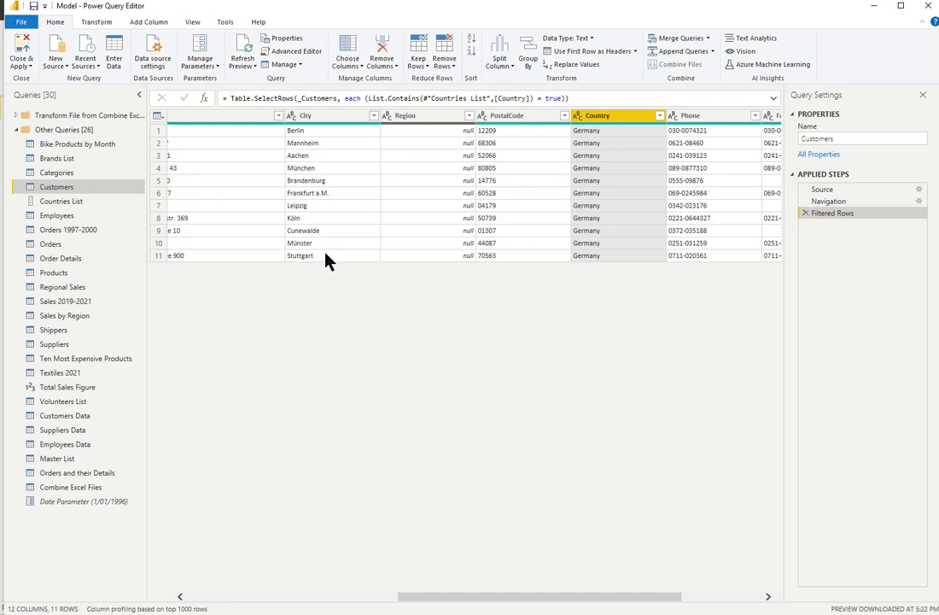
pyautogui.click(77, 202)
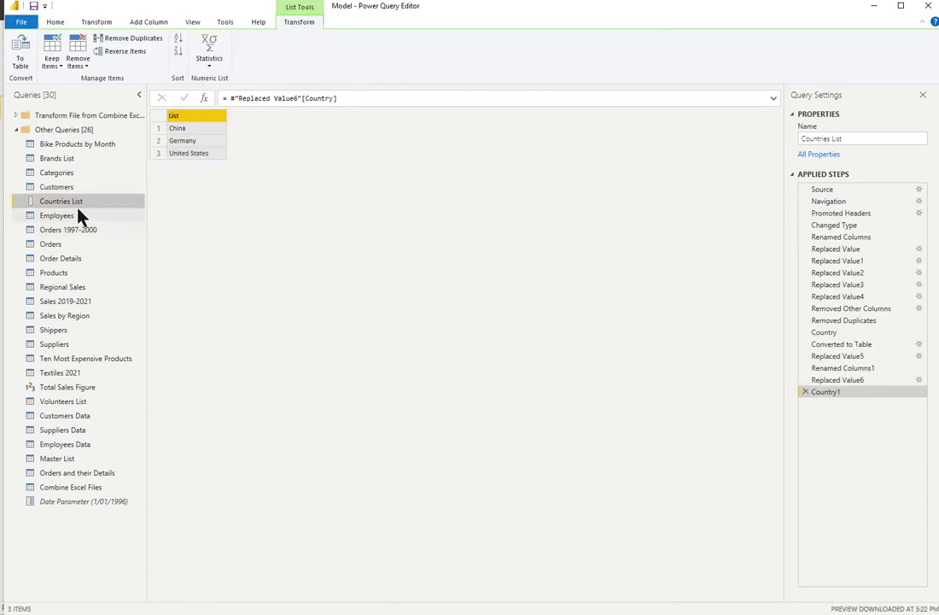
# Delete the Customers query's Filtered Rows step so all 91 rows return.
pyautogui.click(64, 187)
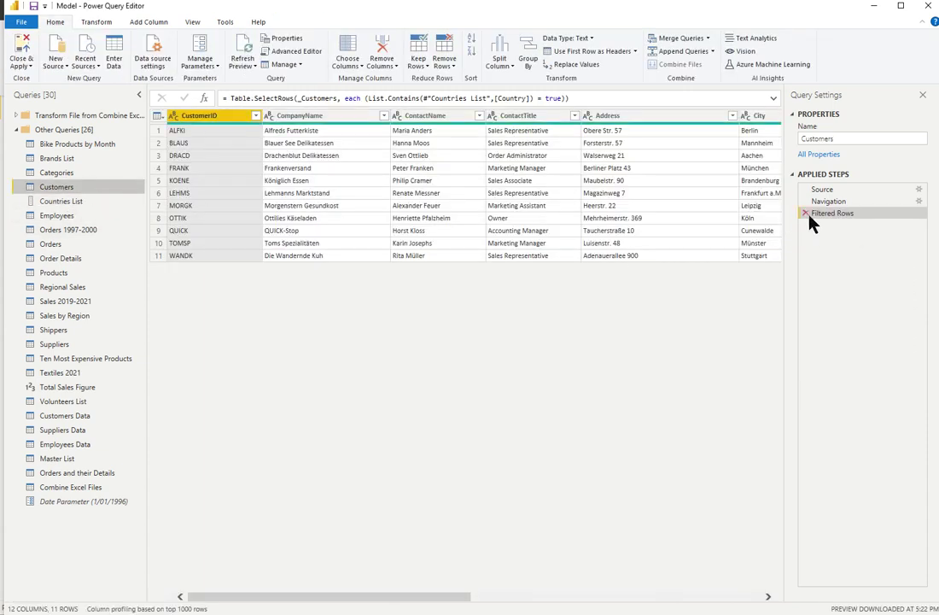
pyautogui.click(805, 213)
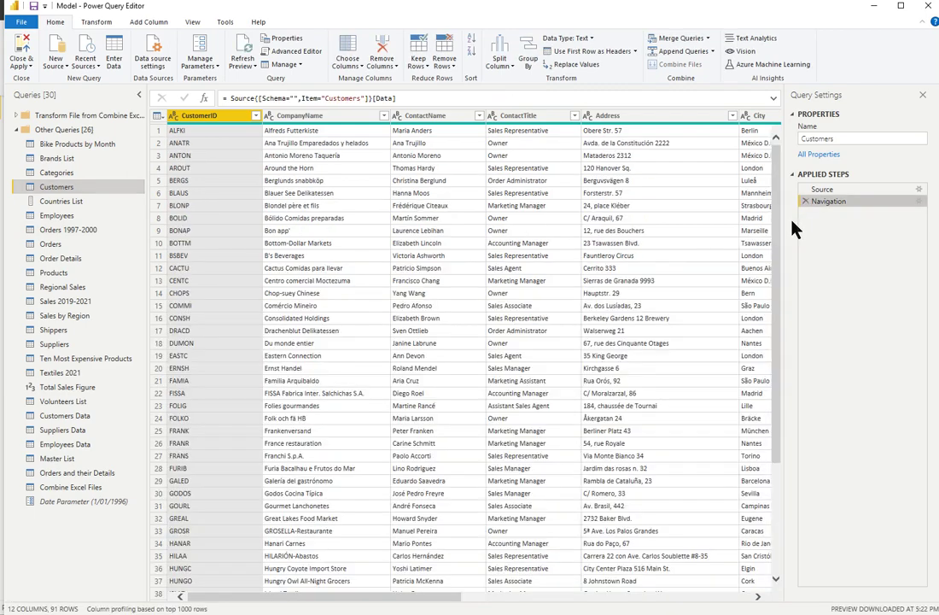
pyautogui.click(722, 596)
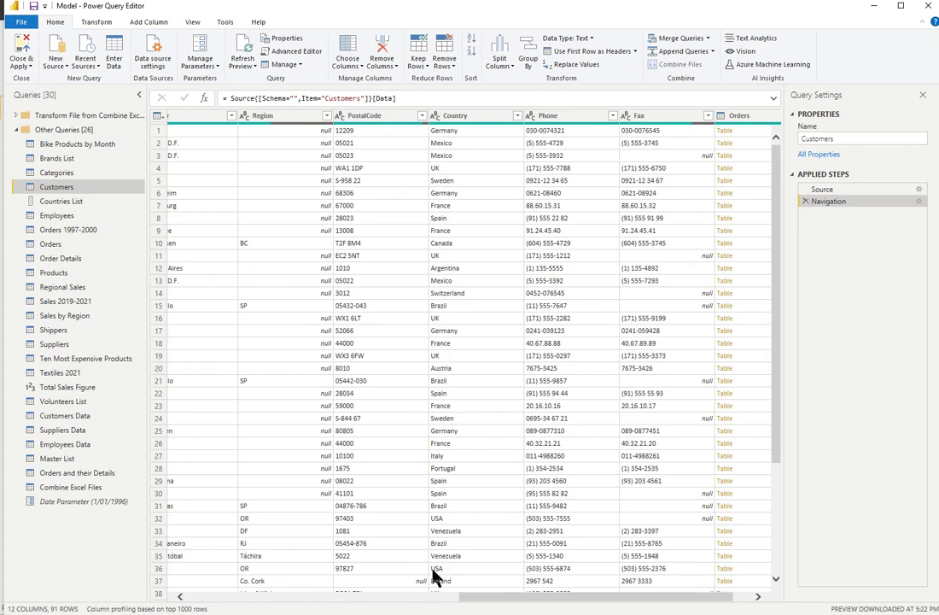
# Convert the Countries List query back into a table.
pyautogui.click(68, 203)
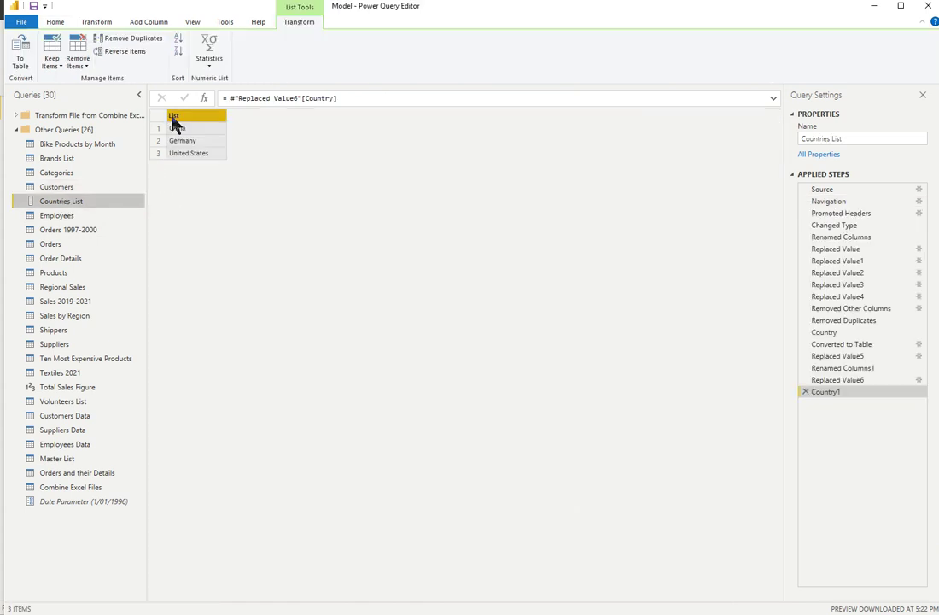
pyautogui.click(21, 55)
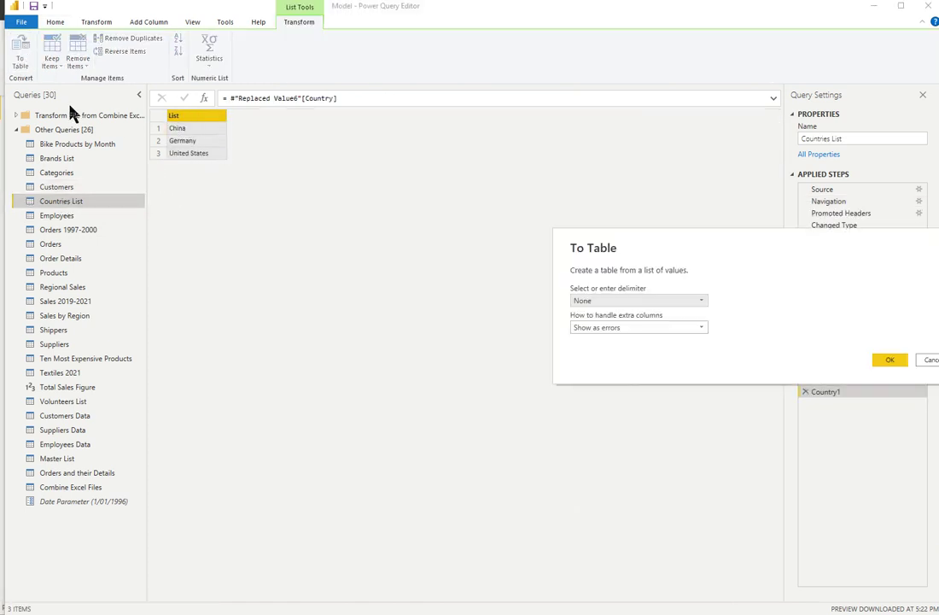
pyautogui.click(888, 362)
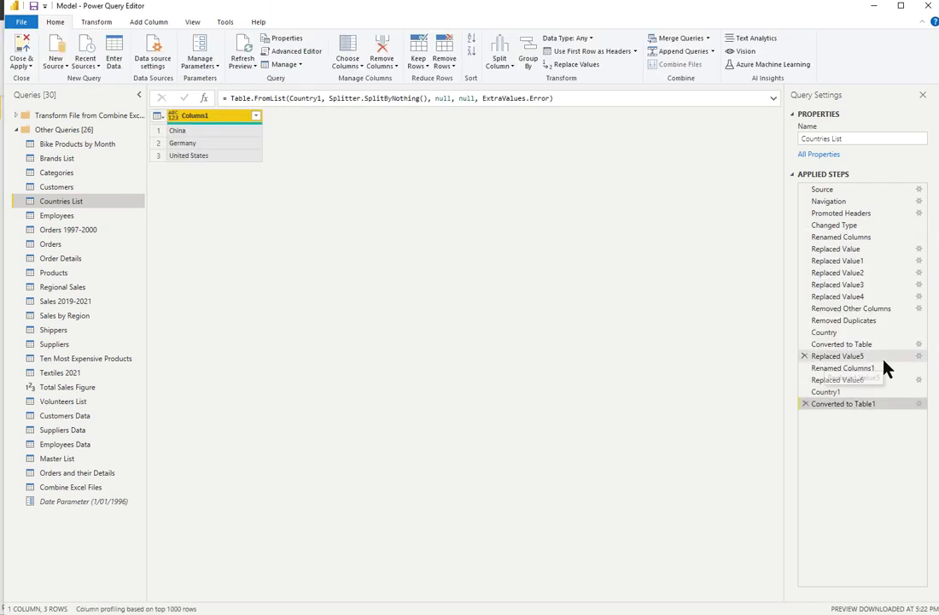
# Rename the Column1 header to Country.
pyautogui.doubleClick(222, 126)
pyautogui.write('Cou')
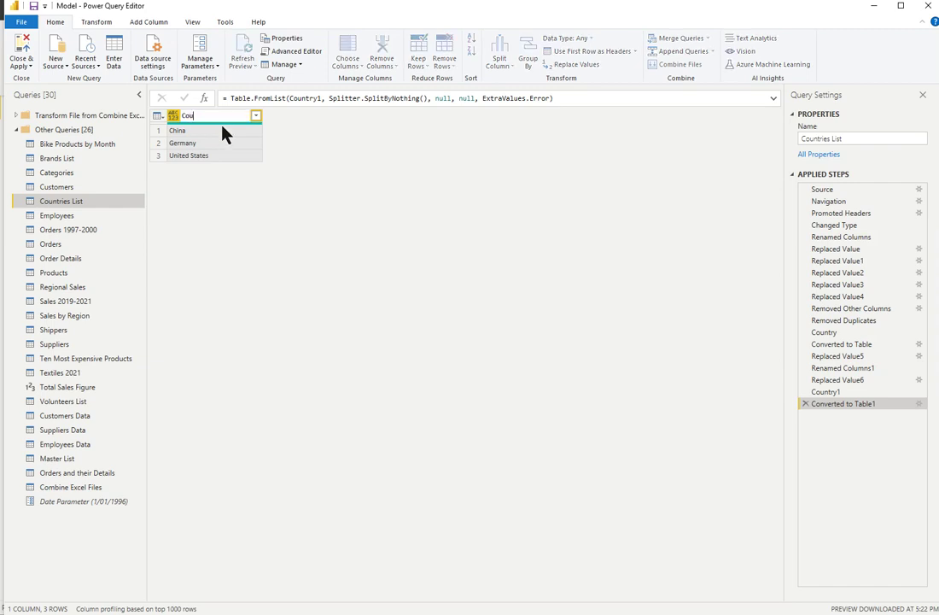
pyautogui.write('ntry')
pyautogui.press('Return')
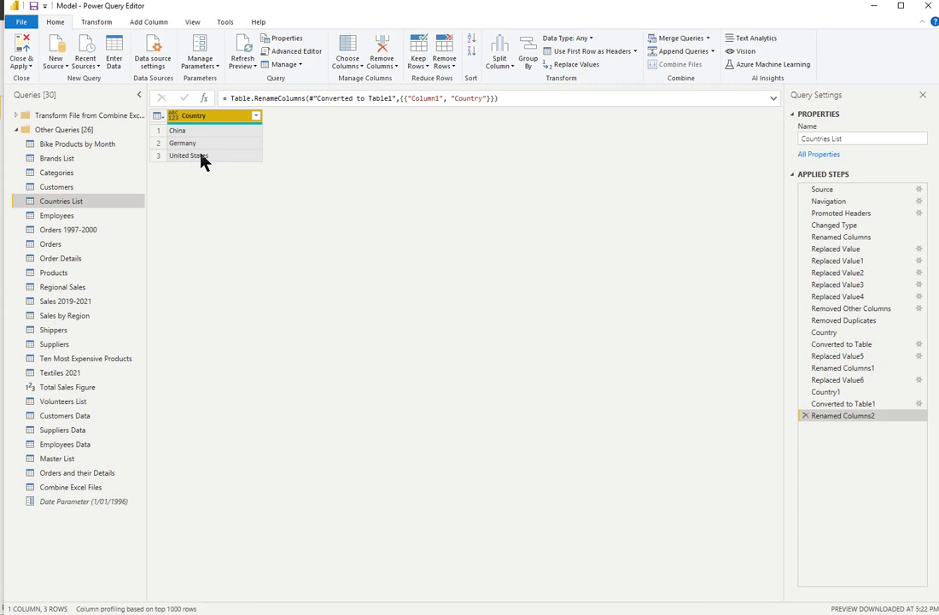
# Set Replace Values to find United States and replace it with USA.
pyautogui.click(105, 24)
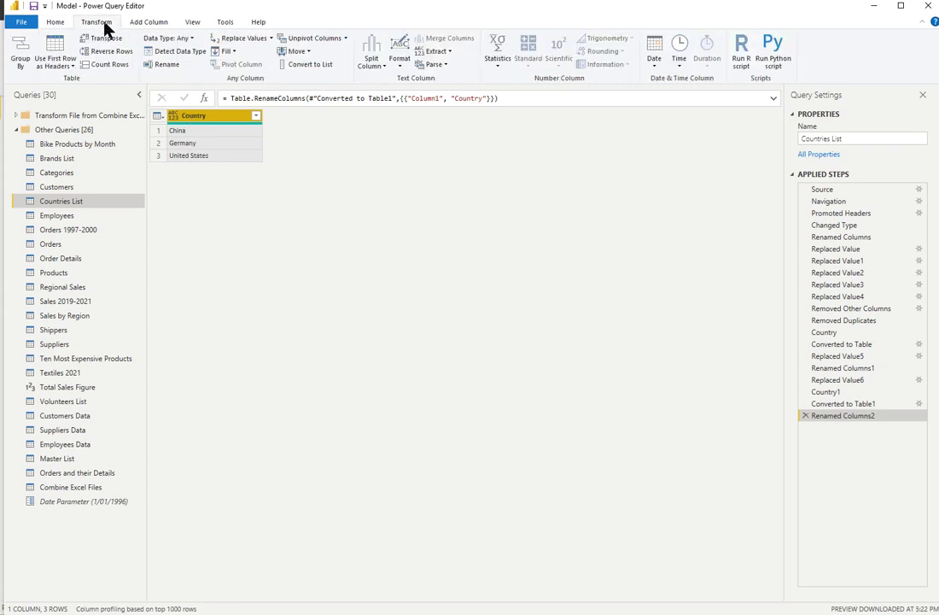
pyautogui.click(251, 40)
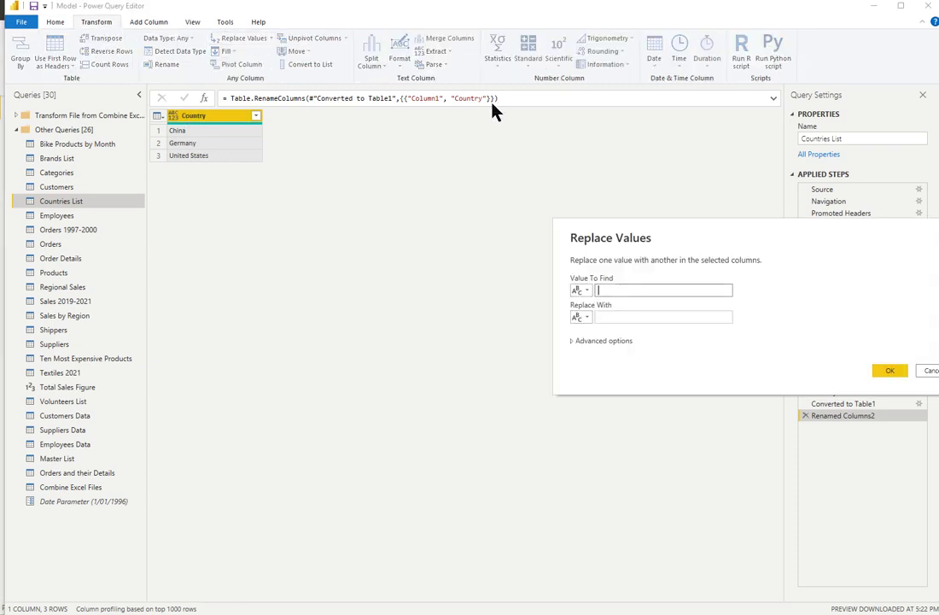
pyautogui.write('Untied')
pyautogui.press('BackSpace')
pyautogui.press('BackSpace')
pyautogui.press('BackSpace')
pyautogui.press('BackSpace')
pyautogui.press('BackSpace')
pyautogui.write('ited States')
pyautogui.click(625, 317)
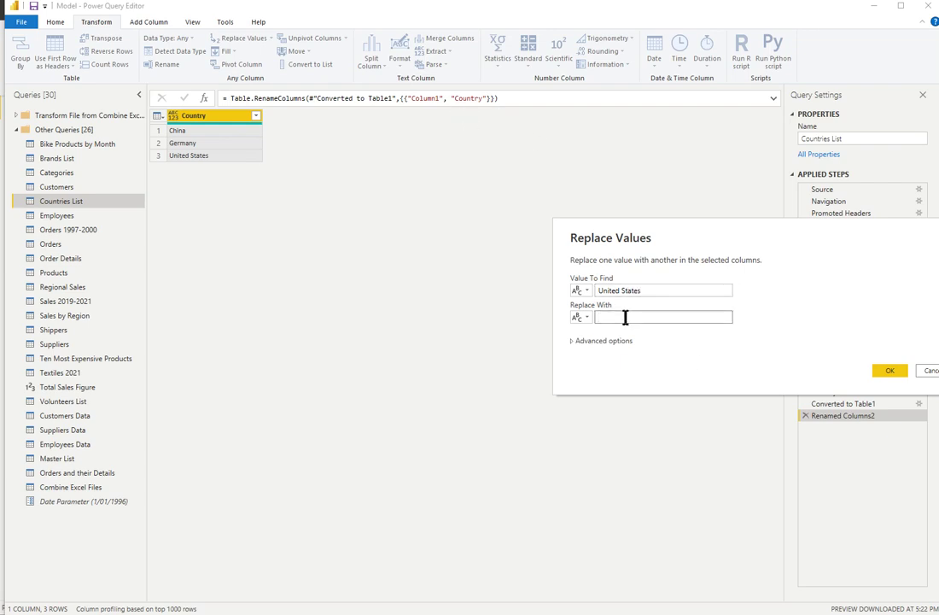
pyautogui.write('USA')
# Apply the USA replacement and convert the Country column into a list of China, Germany, USA.
pyautogui.click(891, 372)
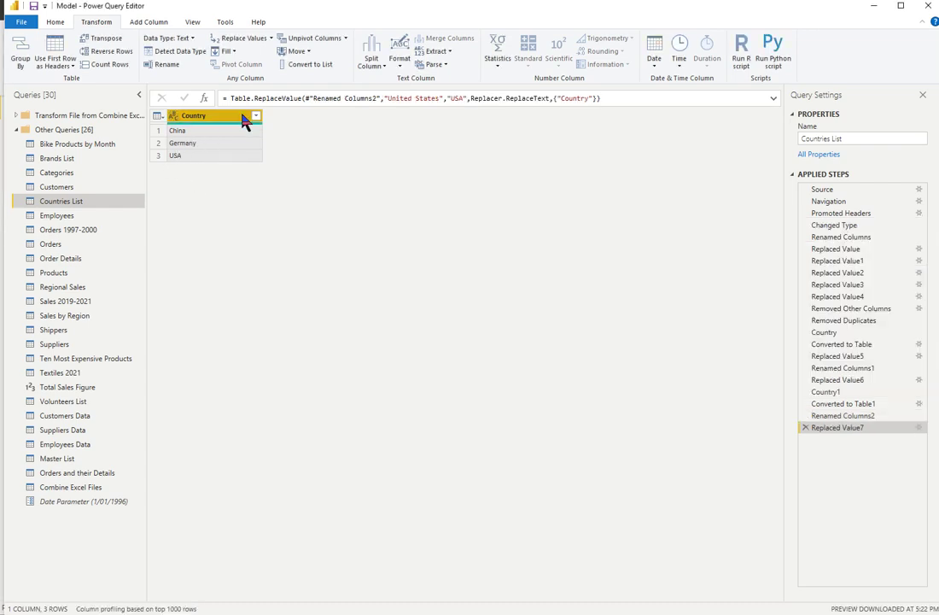
pyautogui.click(321, 68)
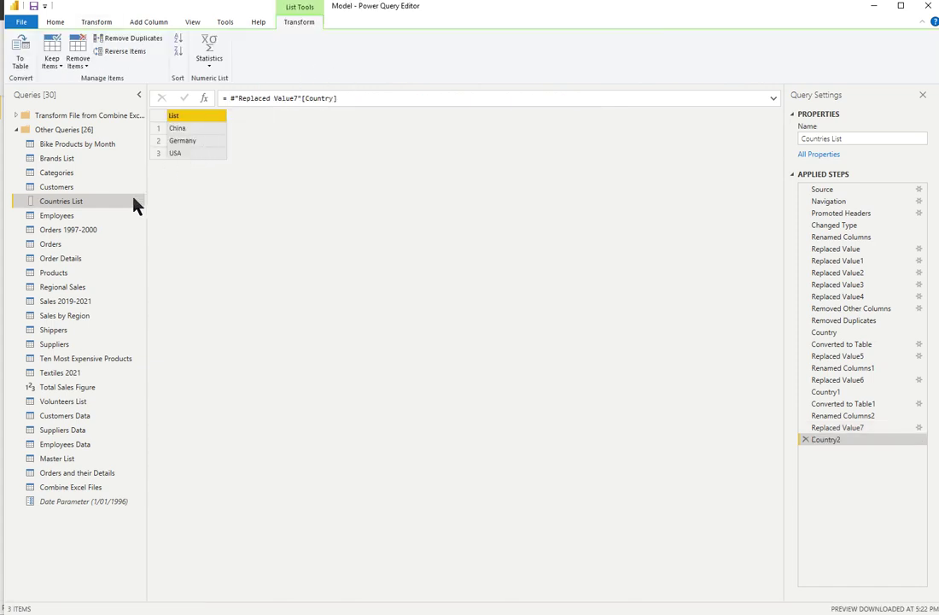
# Filter the Customers query's Country column to Argentina and Austria.
pyautogui.click(65, 191)
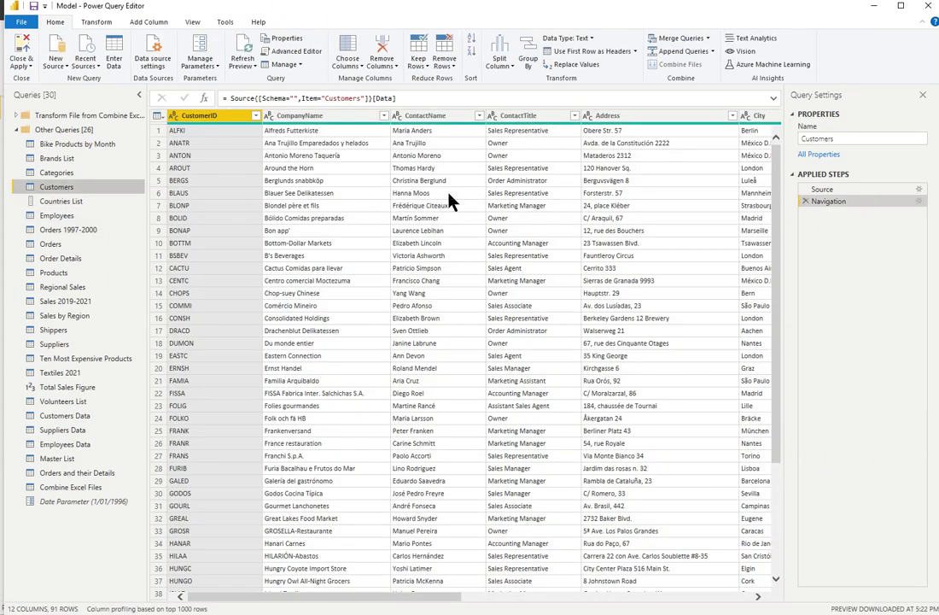
pyautogui.hscroll(5, 732, 596)
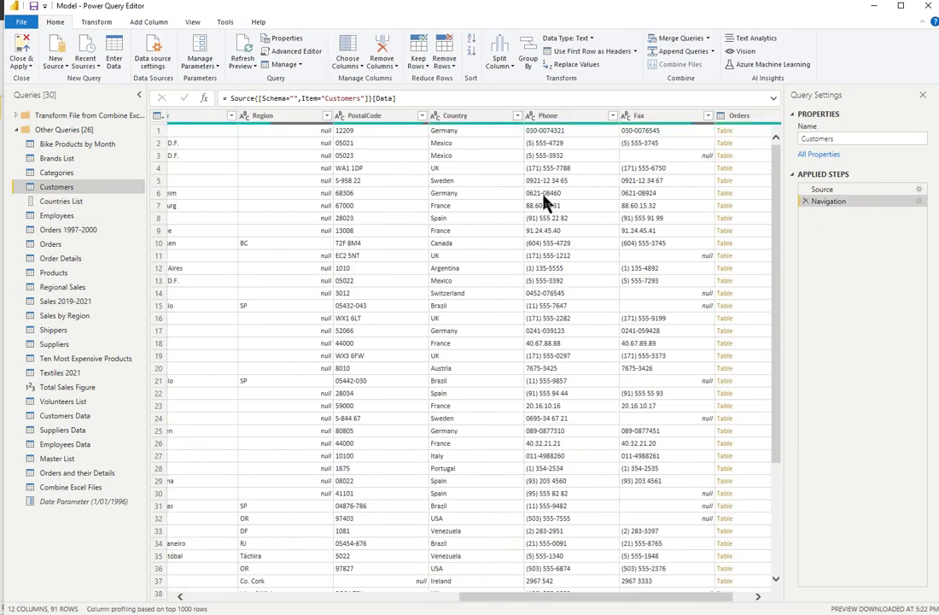
pyautogui.click(516, 116)
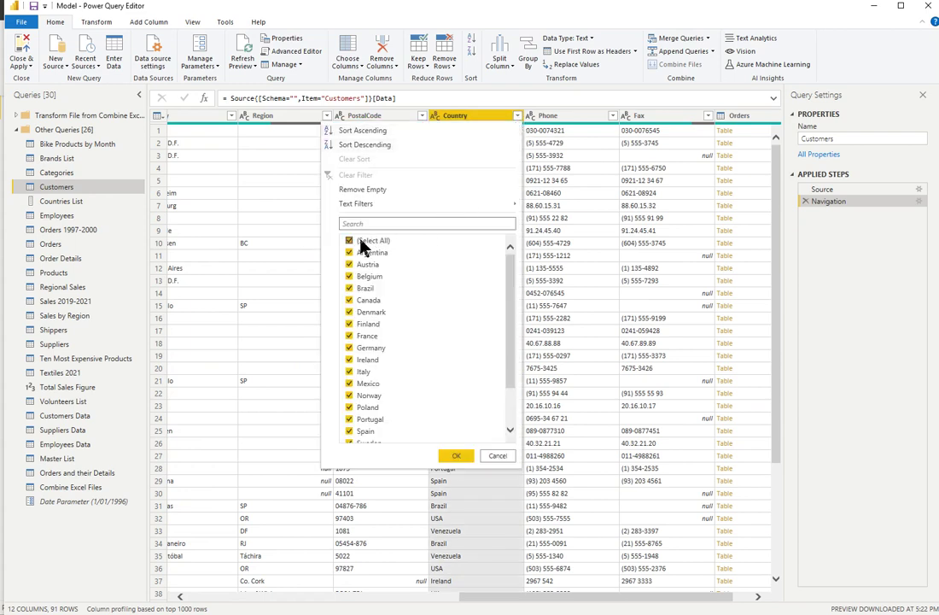
pyautogui.click(350, 242)
pyautogui.click(352, 253)
pyautogui.click(352, 265)
pyautogui.click(459, 457)
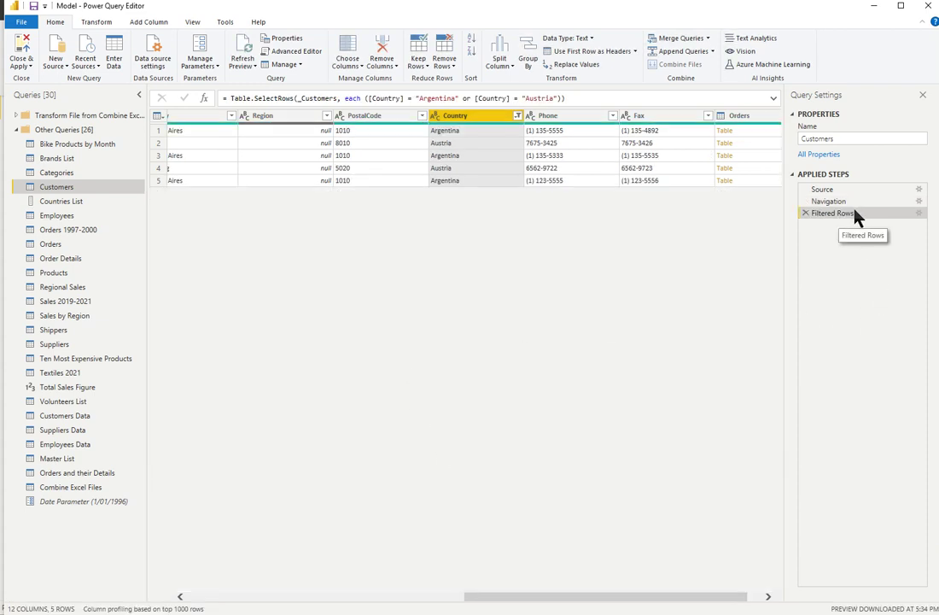
# Replace the Filtered Rows formula with List.Contains(#"Countries List",[Country]) = true, returning 24 rows.
pyautogui.click(571, 98)
pyautogui.moveTo(572, 98); pyautogui.dragTo(172, 98)
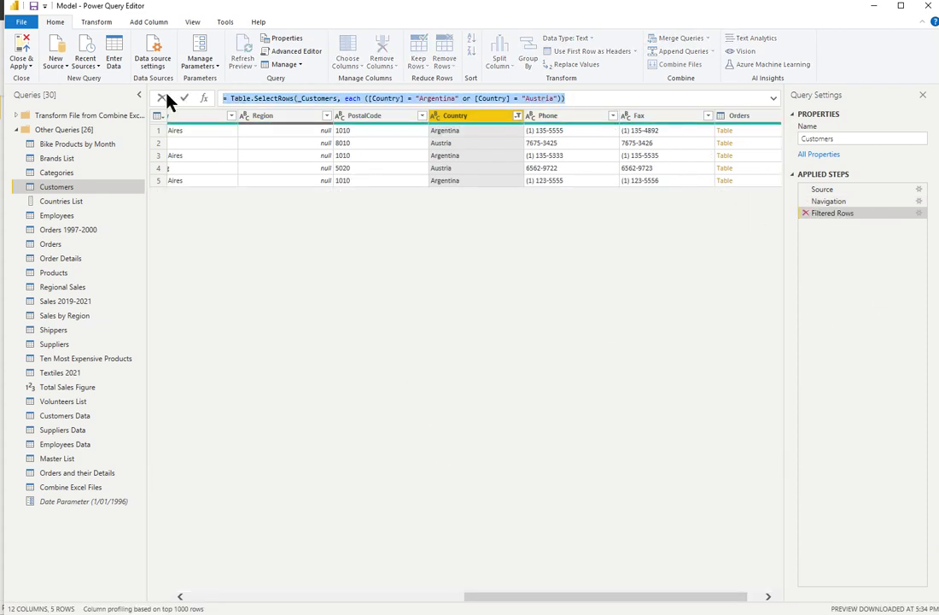
pyautogui.write('= Table.SelectRows(_Customers, each (List.Contains(#"Countries List",[Country]) = true))')
pyautogui.press('Return')
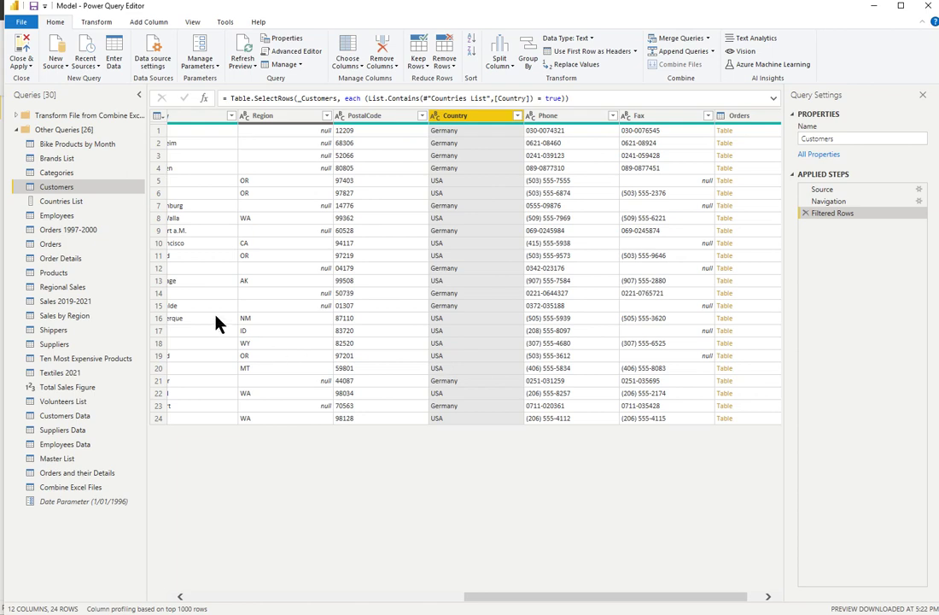
# Convert the Countries List back into a table.
pyautogui.click(80, 205)
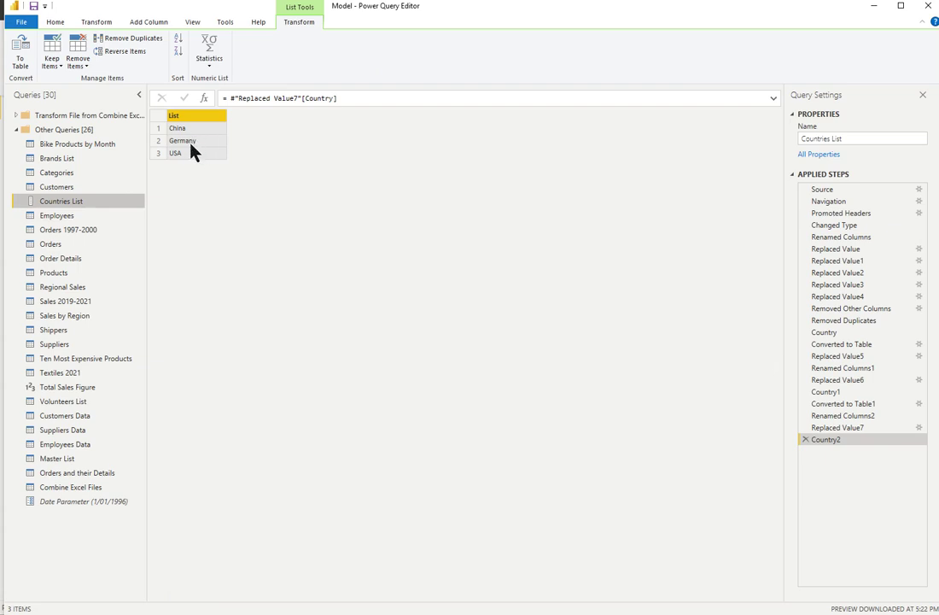
pyautogui.click(21, 58)
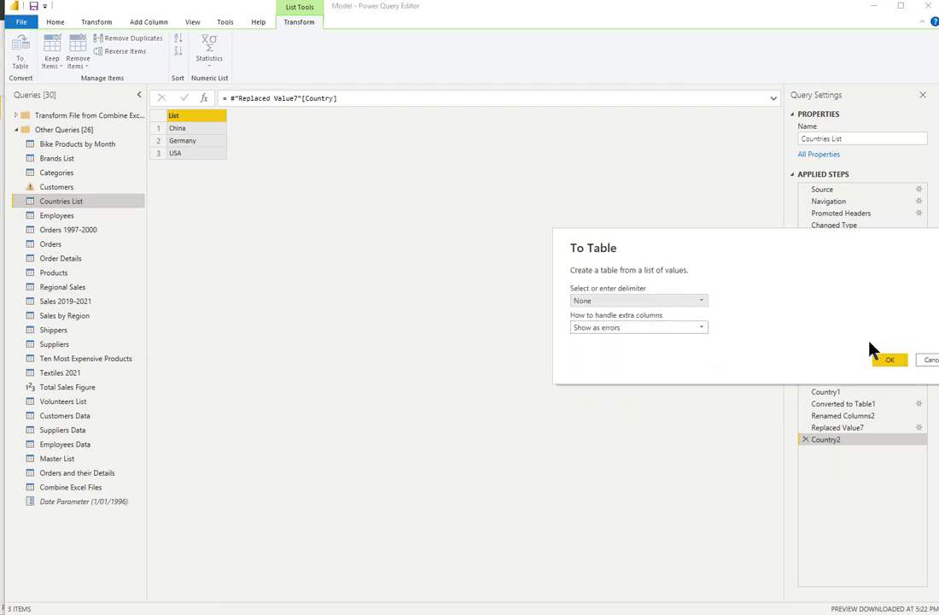
pyautogui.click(889, 359)
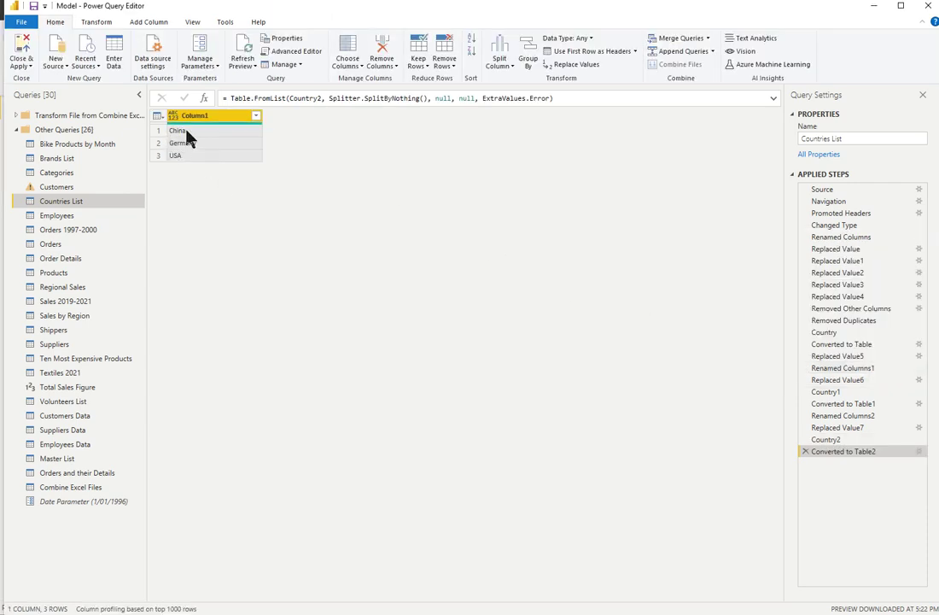
# Delete the erroring Filtered Rows step from Customers, restoring all 91 rows.
pyautogui.click(67, 187)
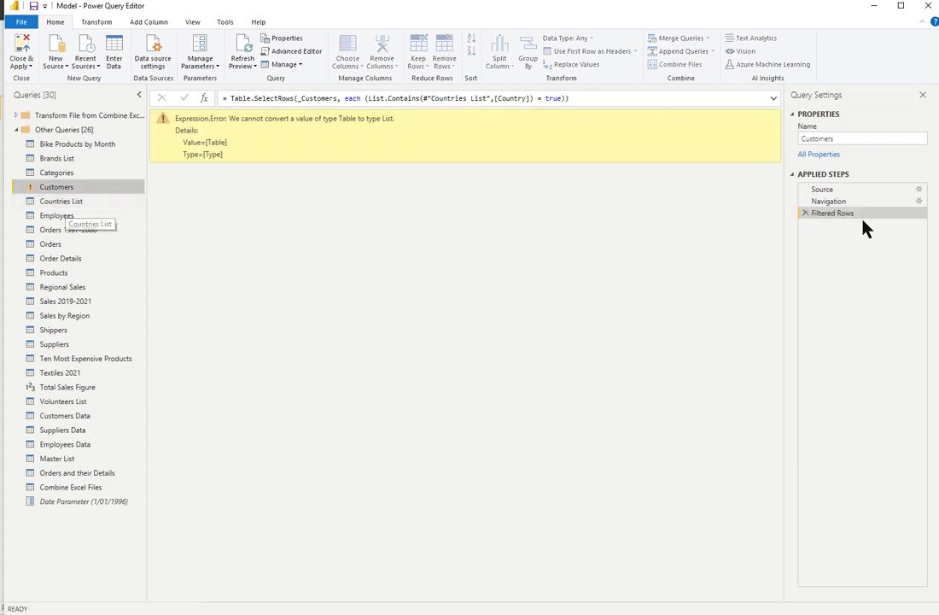
pyautogui.click(805, 213)
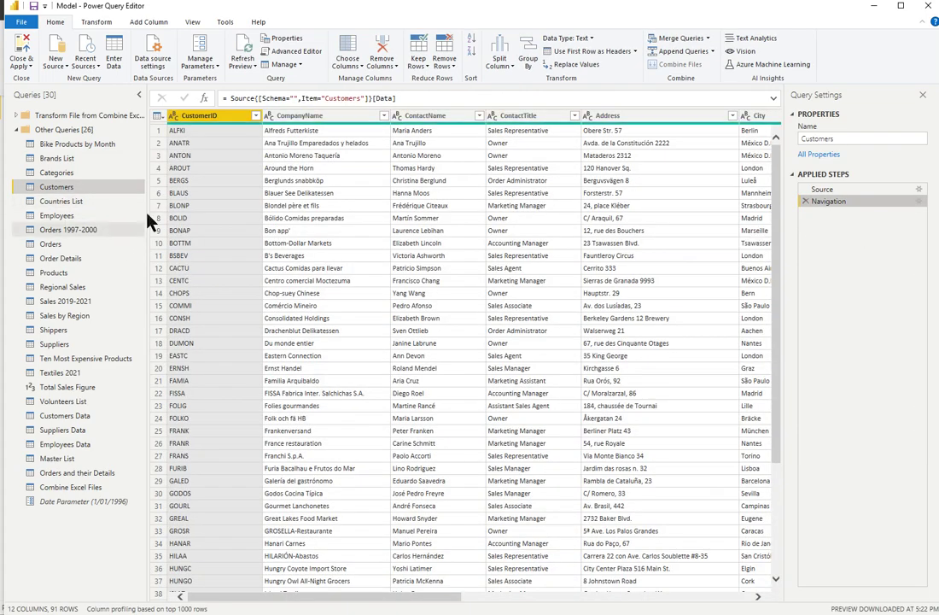
pyautogui.click(737, 597)
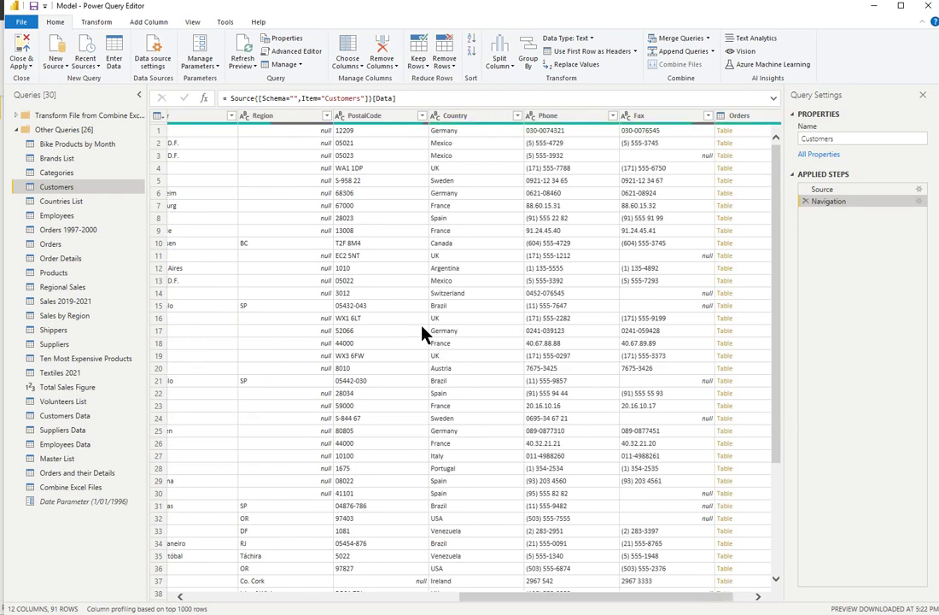
# Replace China with Spain in the Countries List.
pyautogui.click(70, 202)
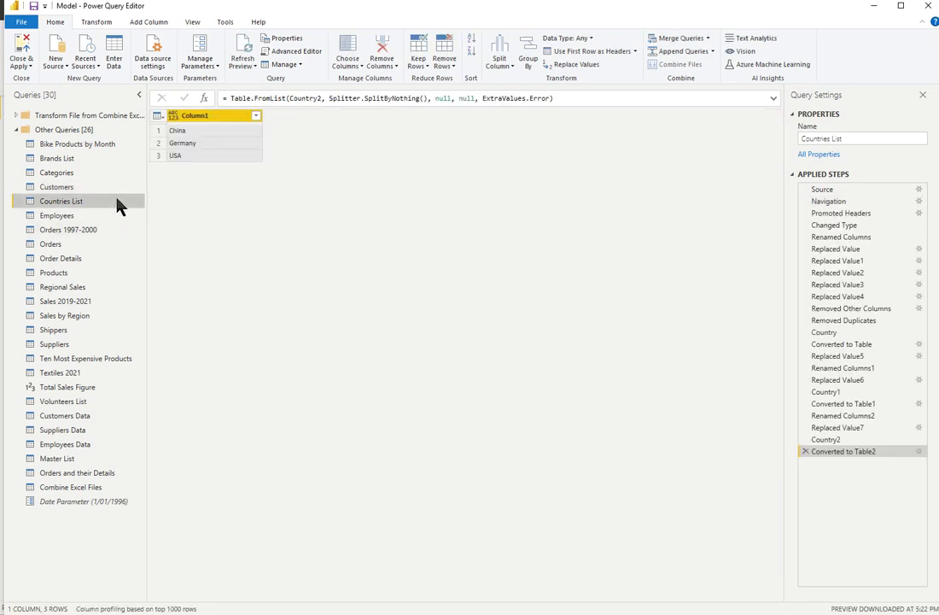
pyautogui.click(96, 22)
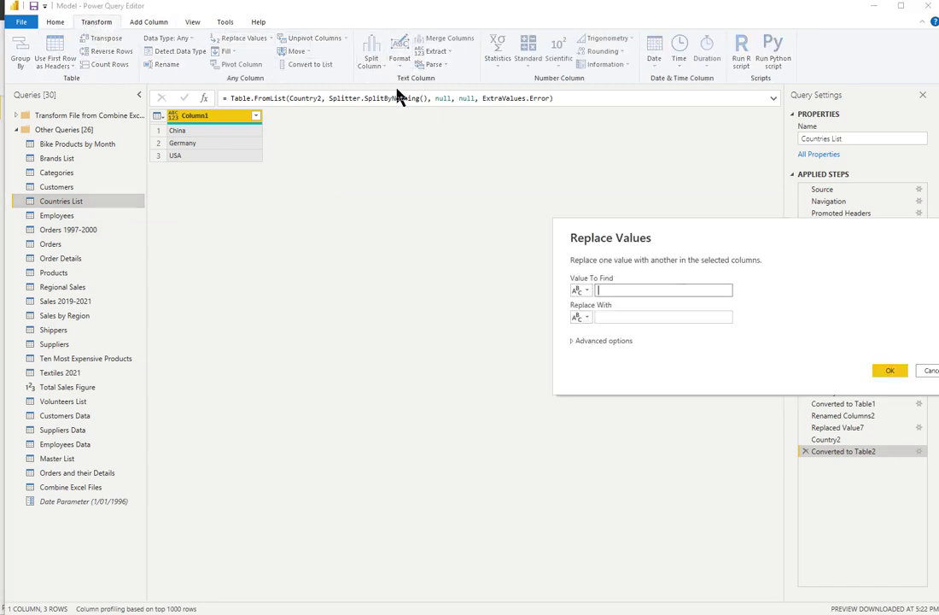
pyautogui.write('China')
pyautogui.click(616, 317)
pyautogui.write('Spain')
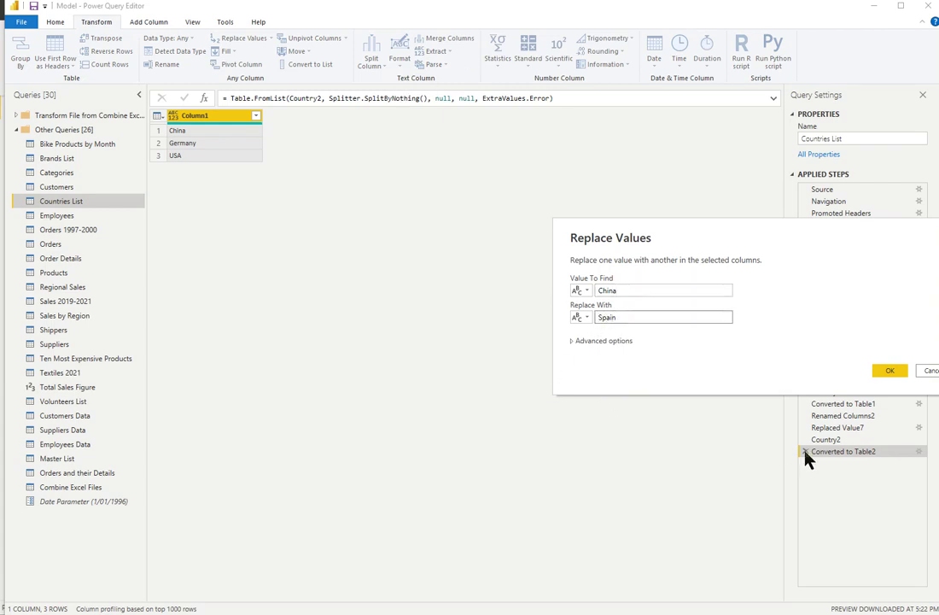
pyautogui.click(894, 373)
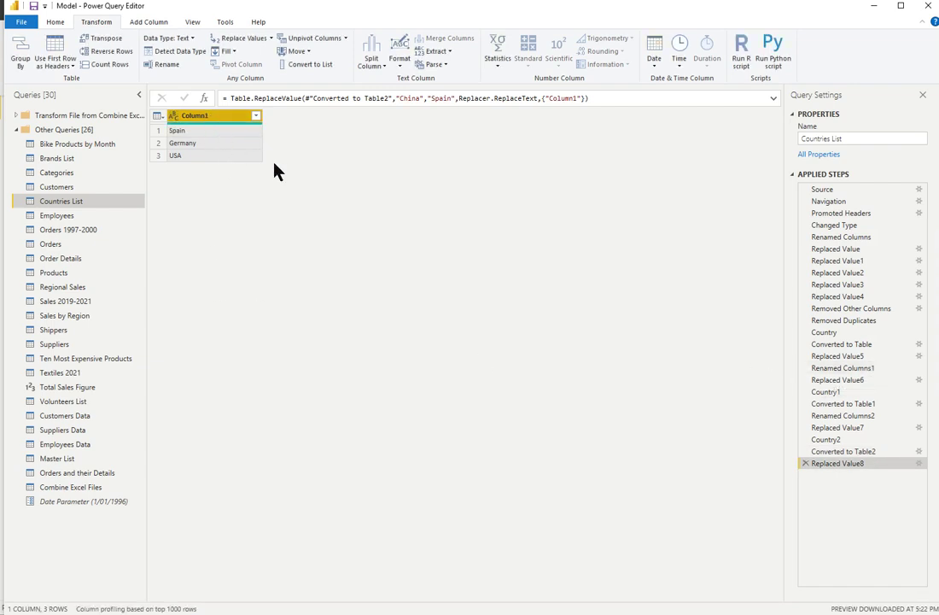
# Rename Column1 to Country and convert it to a list of Spain, Germany, USA.
pyautogui.press('F2')
pyautogui.write('Country')
pyautogui.press('Return')
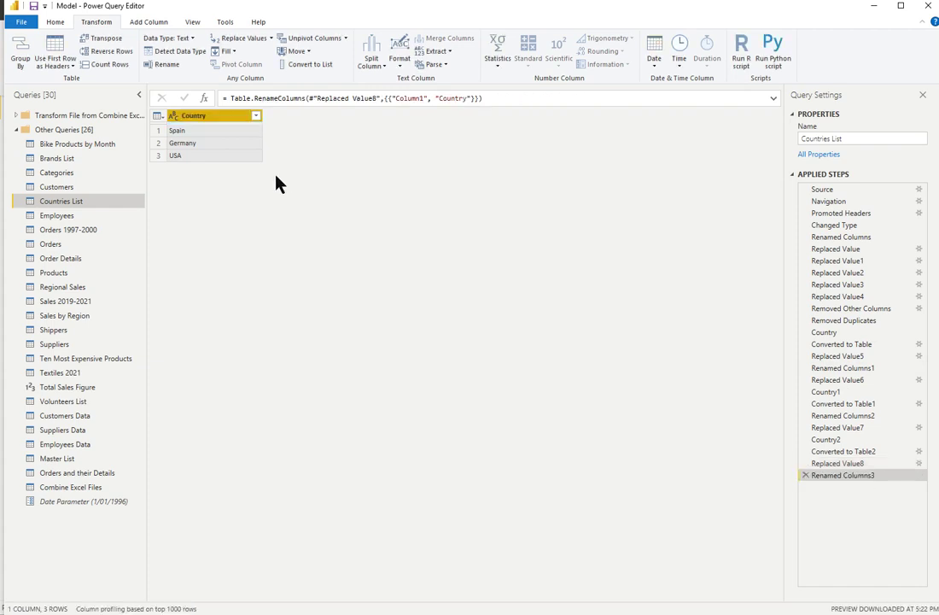
pyautogui.click(313, 68)
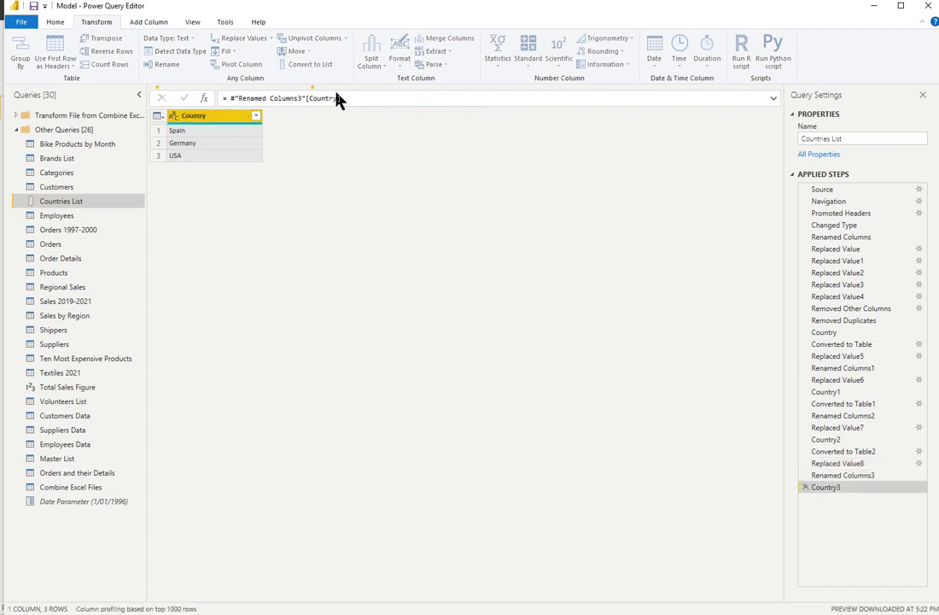
# Filter Customers' Country column to Argentina, then replace it with List.Contains(#"Countries List",[Country]) = true.
pyautogui.click(57, 187)
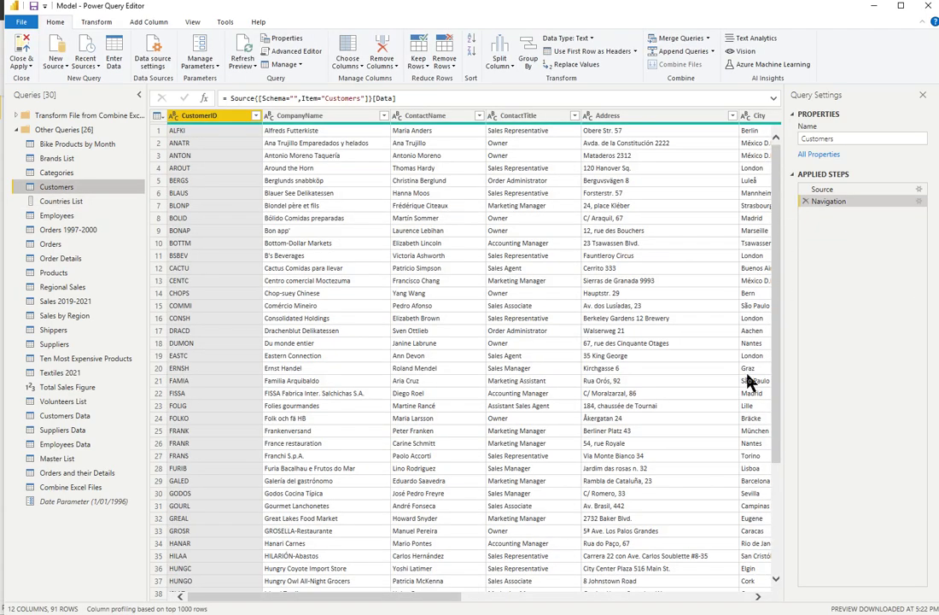
pyautogui.click(723, 595)
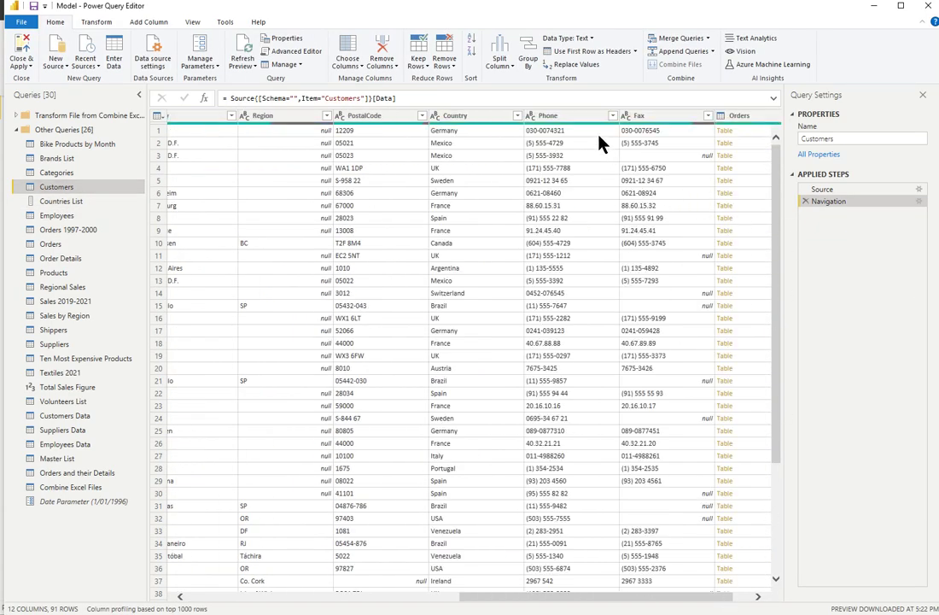
pyautogui.click(517, 117)
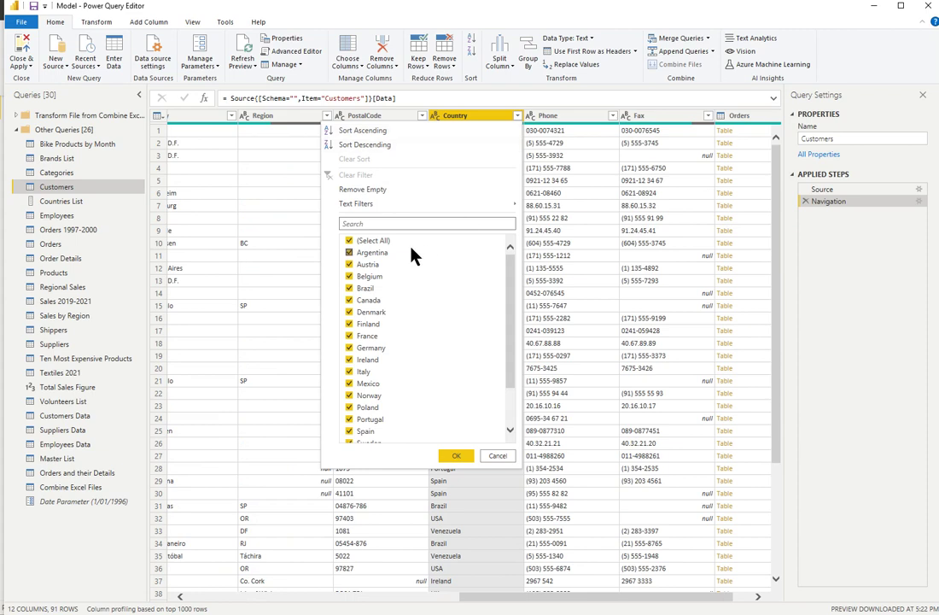
pyautogui.click(349, 241)
pyautogui.click(350, 252)
pyautogui.click(448, 458)
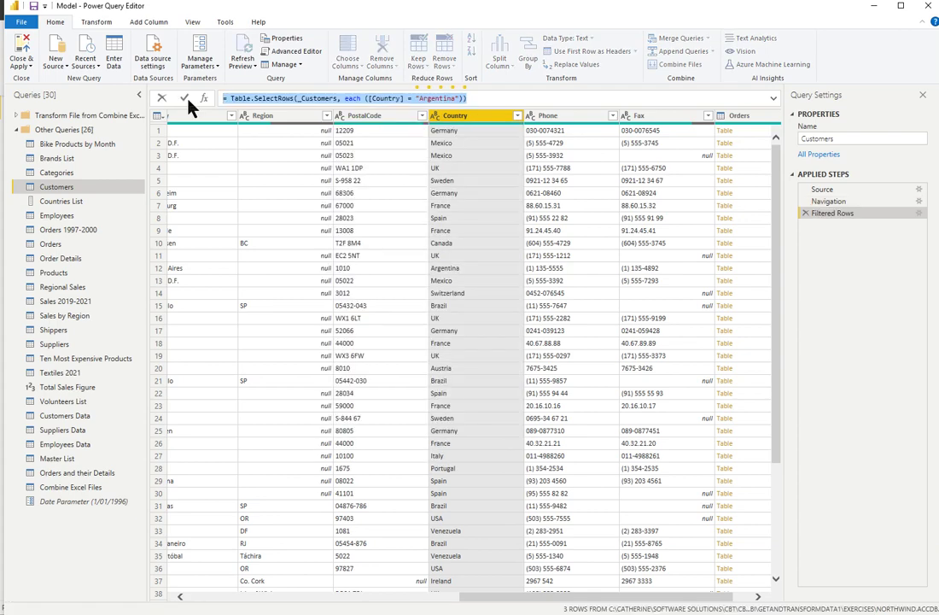
pyautogui.write('Table.SelectRows(Customers, each (List.Contains(#"Countries List",[Country]) = true))')
pyautogui.click(185, 98)
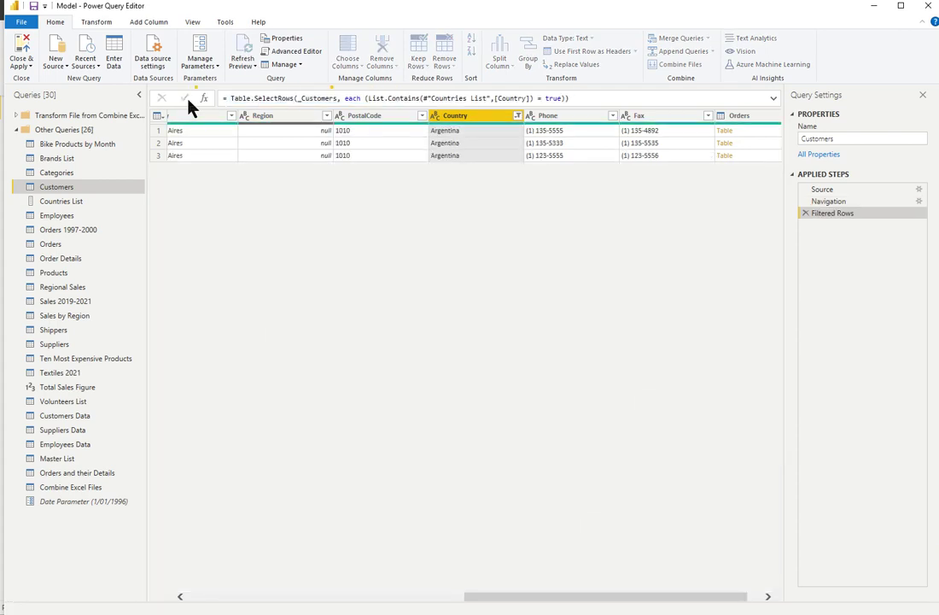